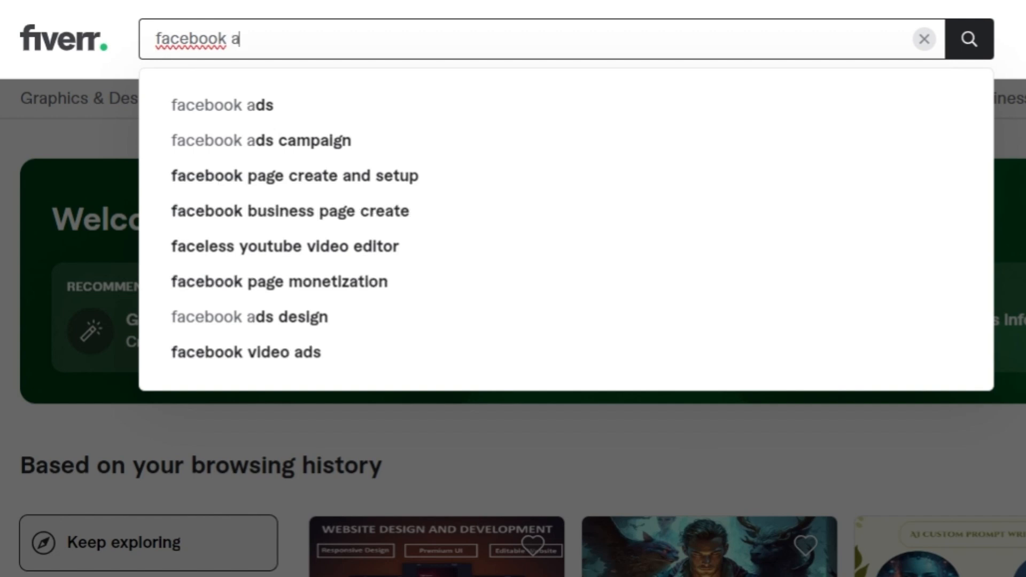
Search Fiverr for "facebook ads" and look through the listed gigs.
key("Return")
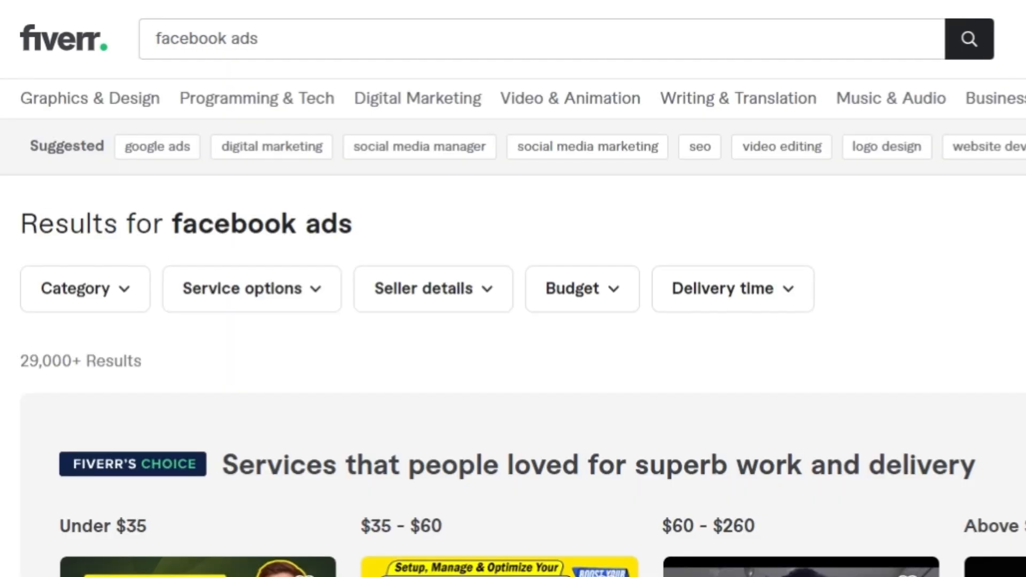
scroll(513, 288, "down", 10)
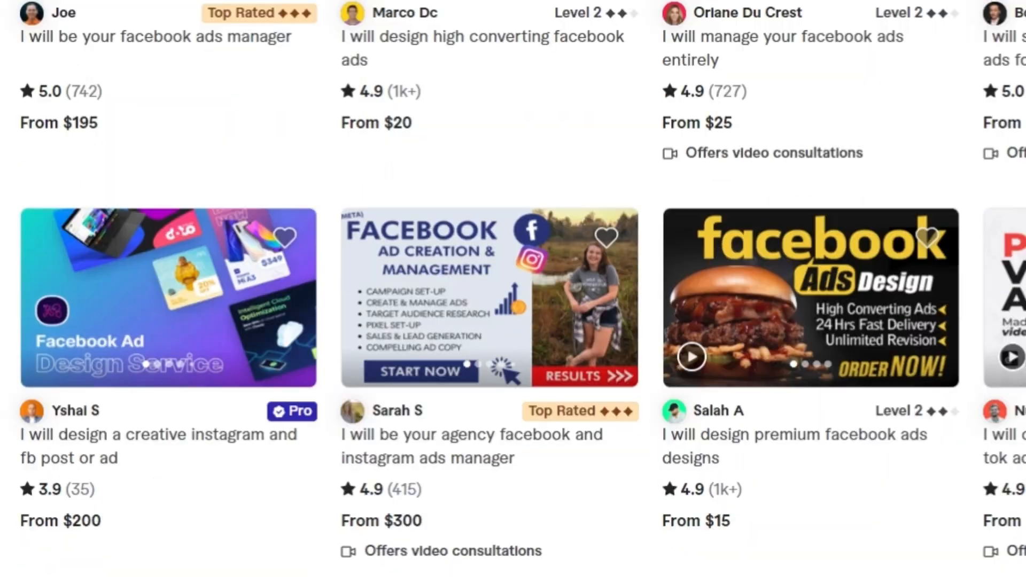
scroll(513, 289, "down", 9)
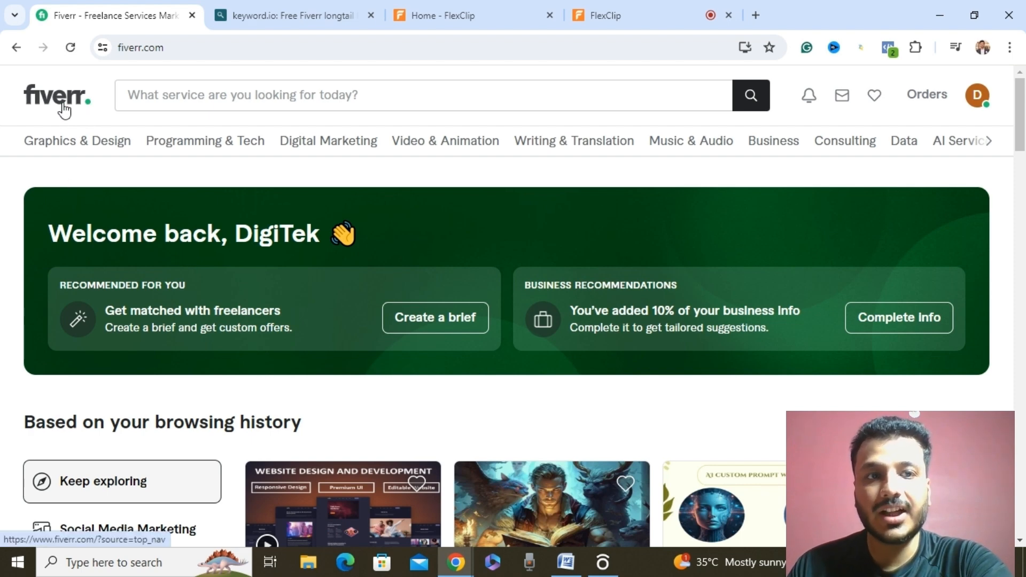
Enter "facebook ads s" in the Fiverr search to examine the suggested long-tail keywords.
left_click(182, 99)
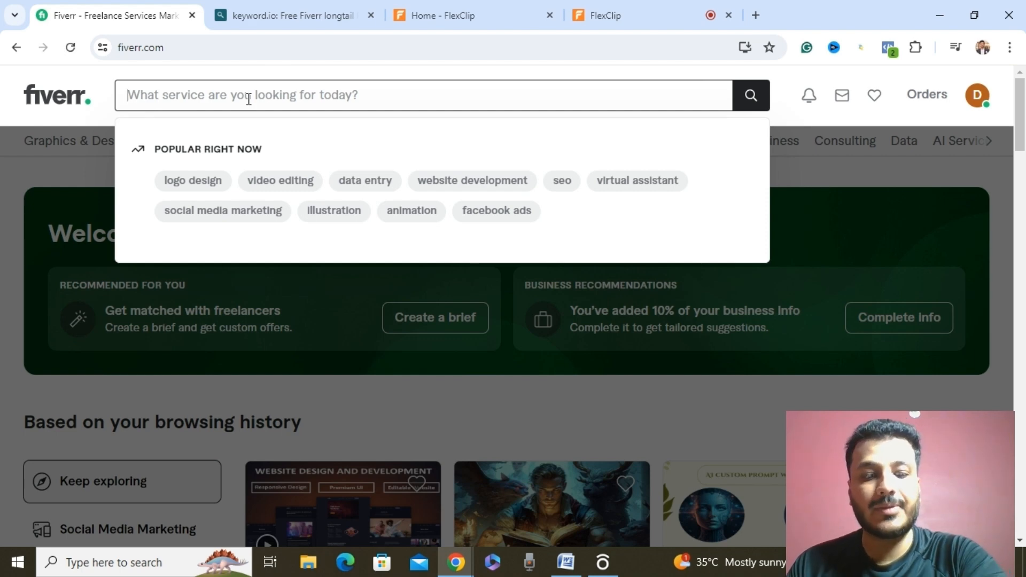
type("face")
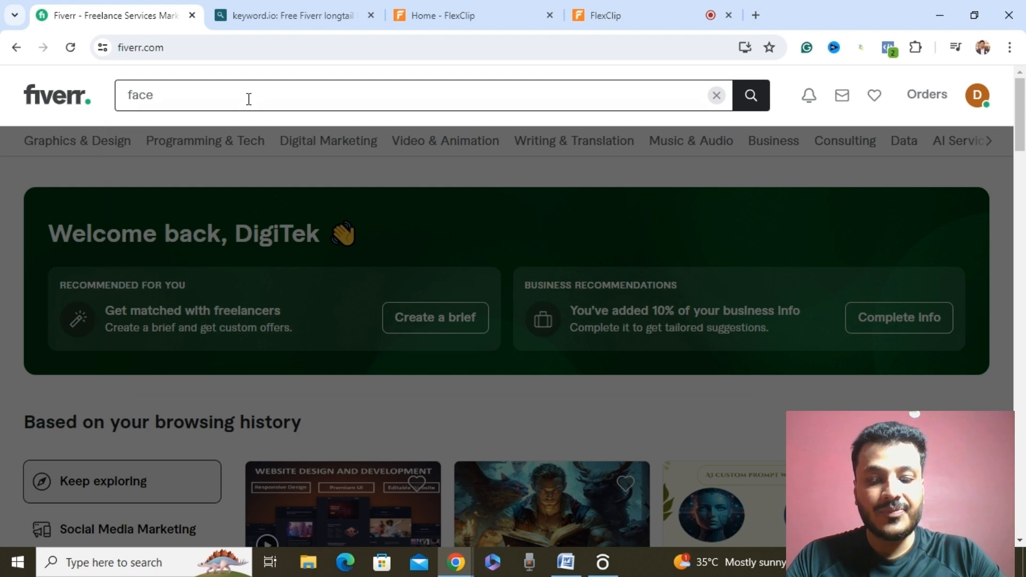
type("book a")
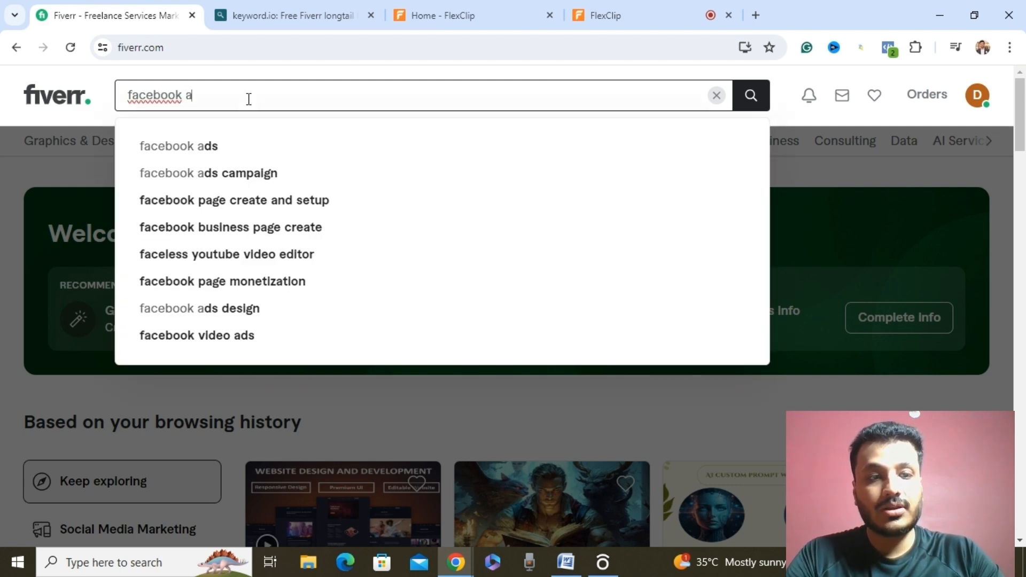
type("ds")
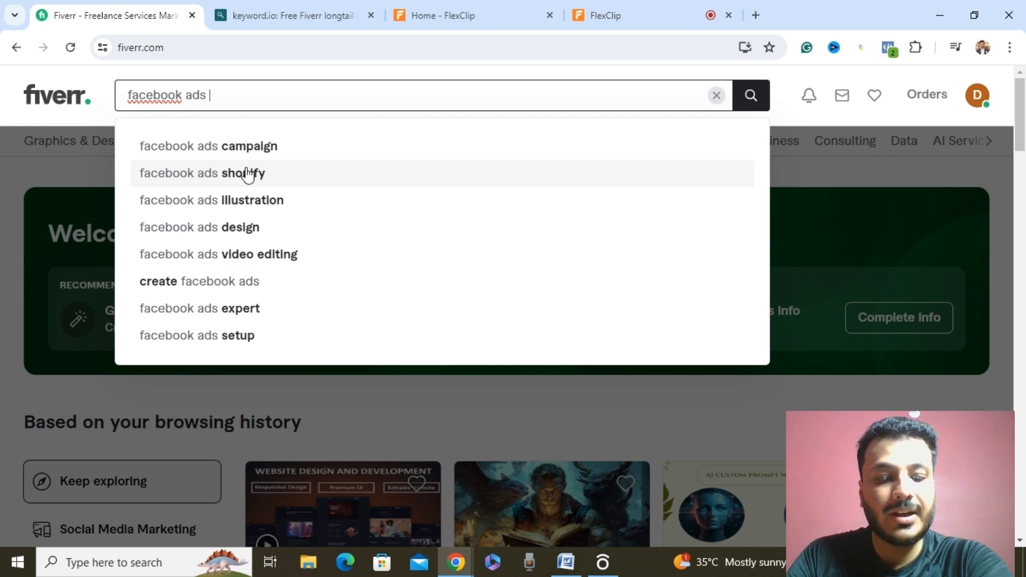
type("s")
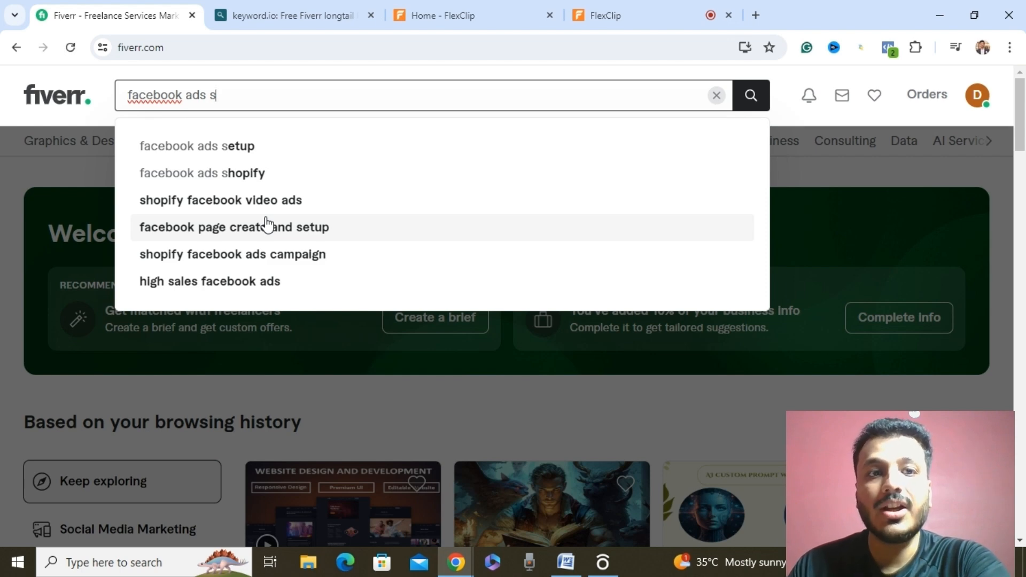
Switch to keyword.io, pick "dropshipping facebook ads" from the Fiverr keyword suggestions and copy it.
left_click(283, 18)
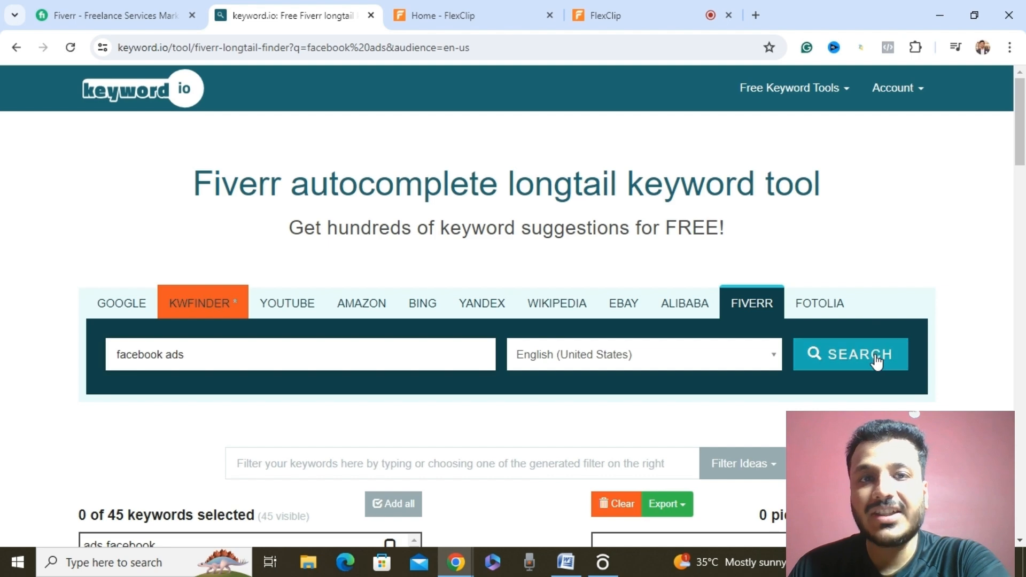
left_click_drag(1022, 128, 1024, 186)
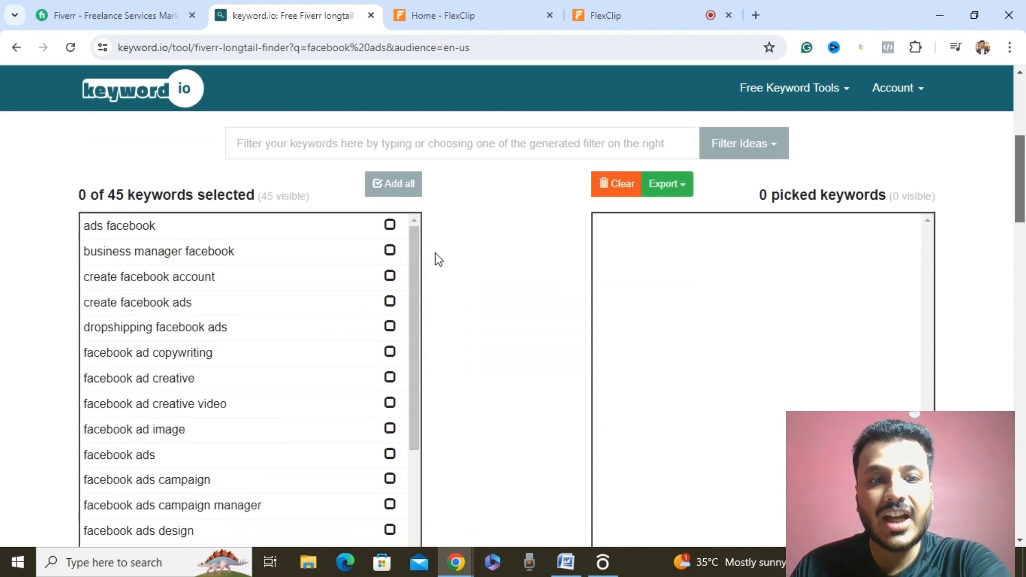
mouse_move(414, 259)
left_mouse_down()
mouse_move(420, 564)
mouse_move(421, 248)
left_mouse_up()
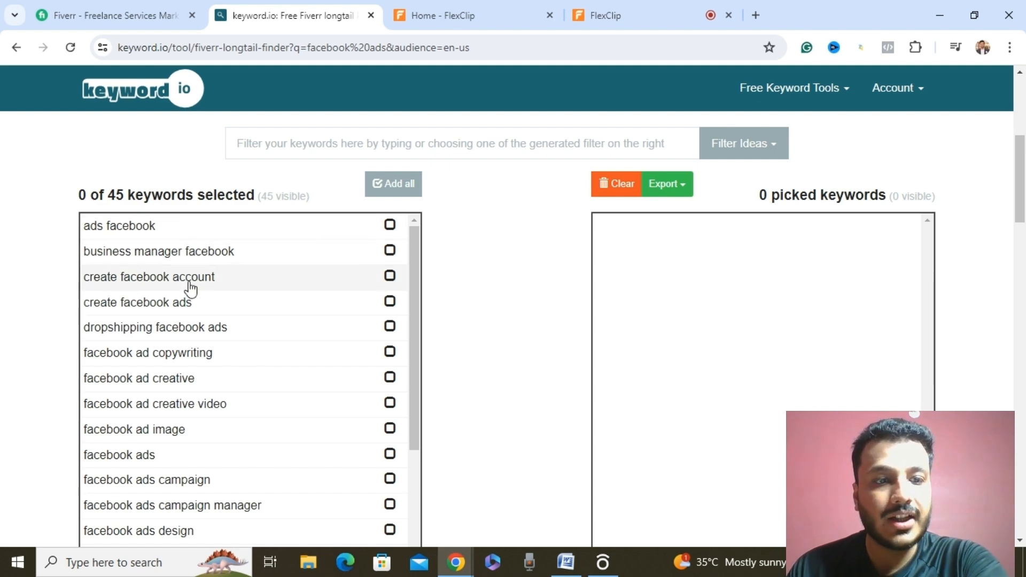
left_click(391, 327)
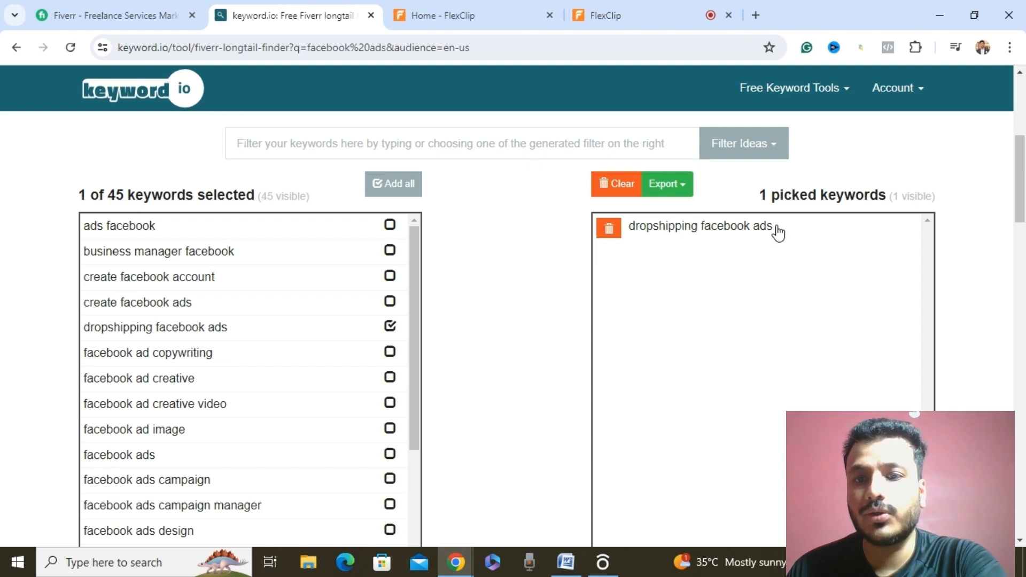
left_click_drag(778, 233, 631, 235)
key("ctrl+c")
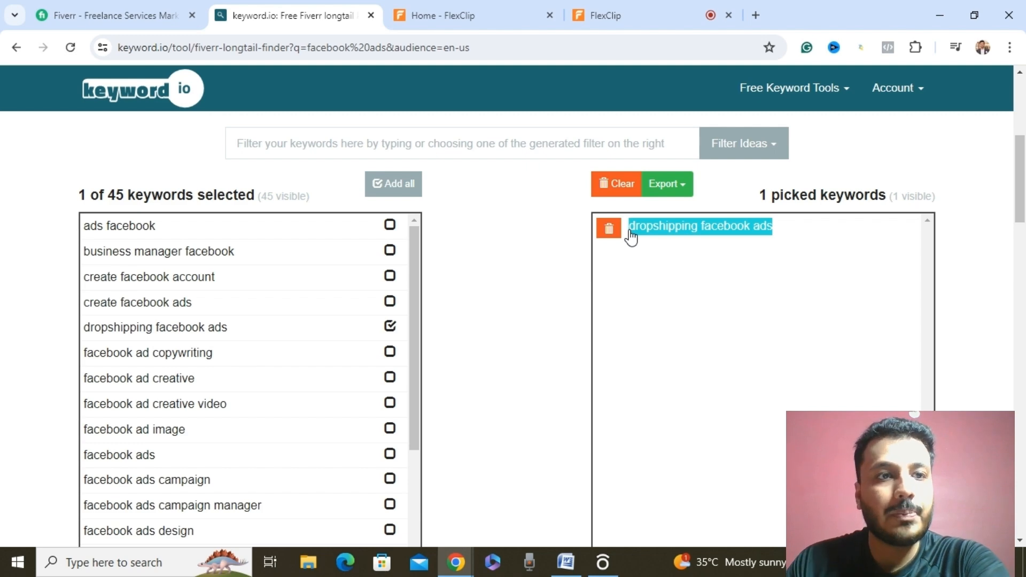
Return to Fiverr, replace the search text with the copied keyword "dropshipping facebook ads" and check the number of results.
left_click(103, 17)
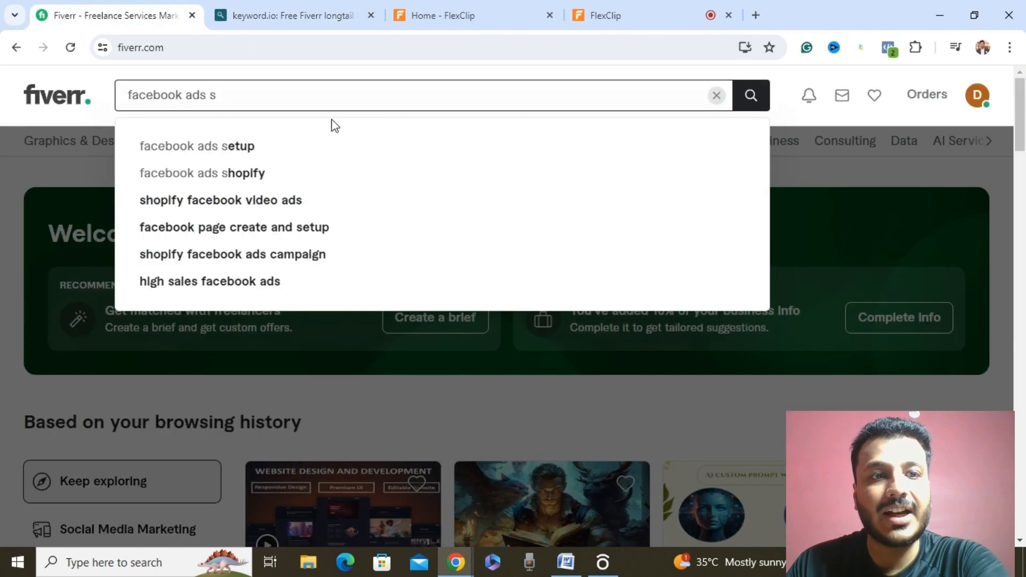
key("BackSpace")
key("BackSpace")
key("BackSpace")
key("BackSpace")
key("BackSpace")
key("BackSpace")
key("BackSpace")
key("BackSpace")
key("BackSpace")
key("BackSpace")
key("BackSpace")
key("BackSpace")
key("BackSpace")
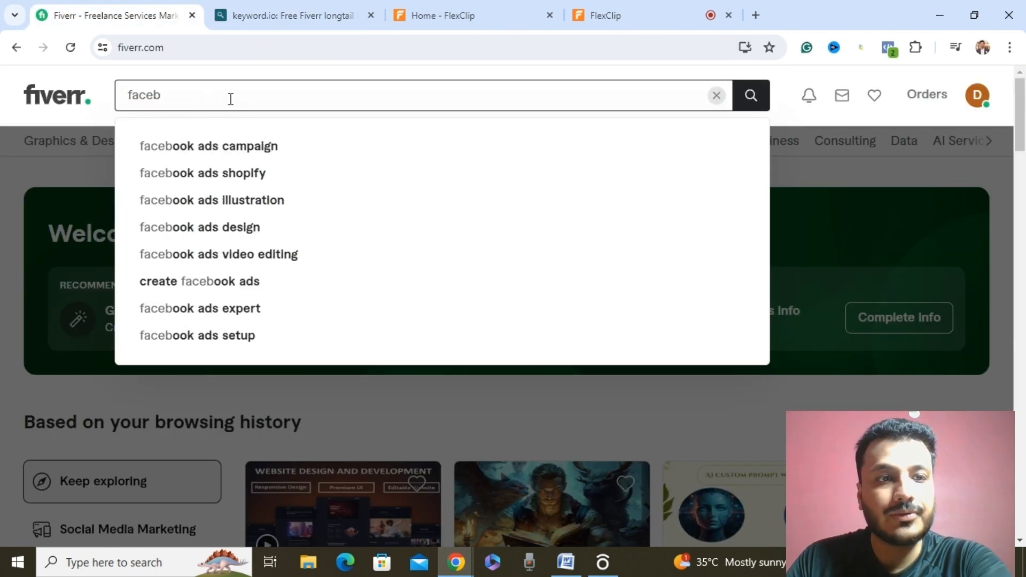
key("BackSpace")
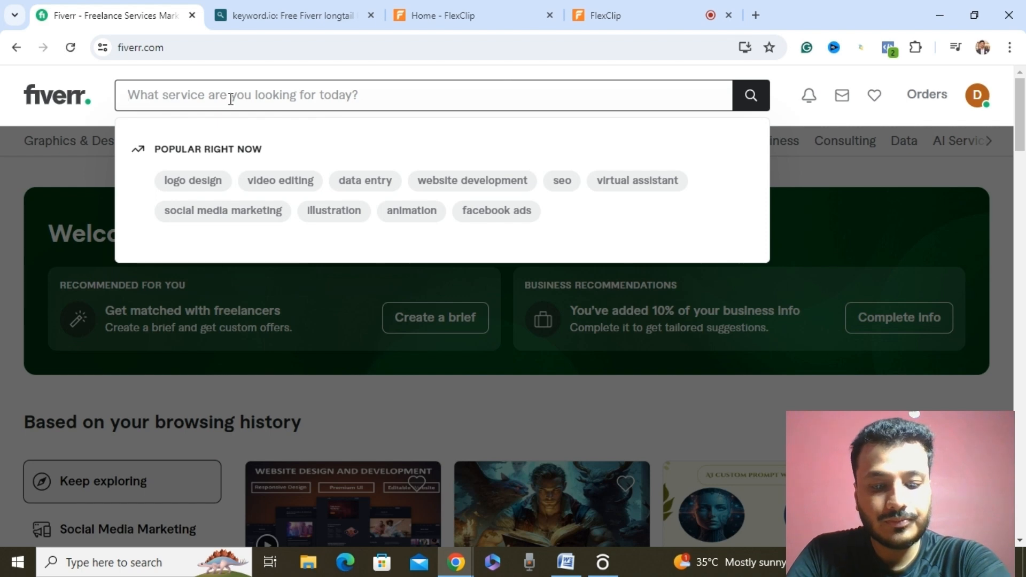
key("ctrl+v")
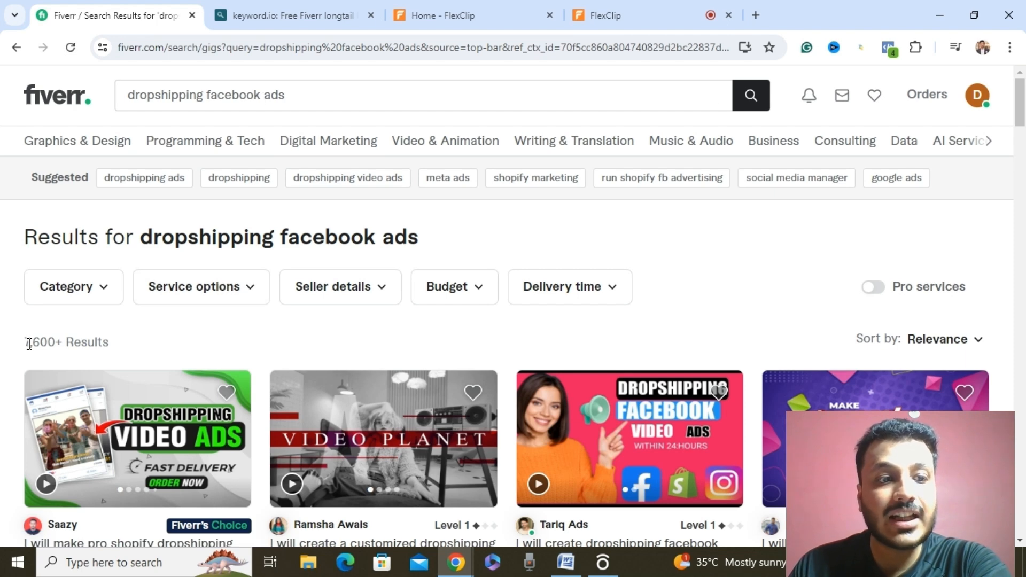
left_click_drag(29, 343, 69, 342)
left_click(131, 345)
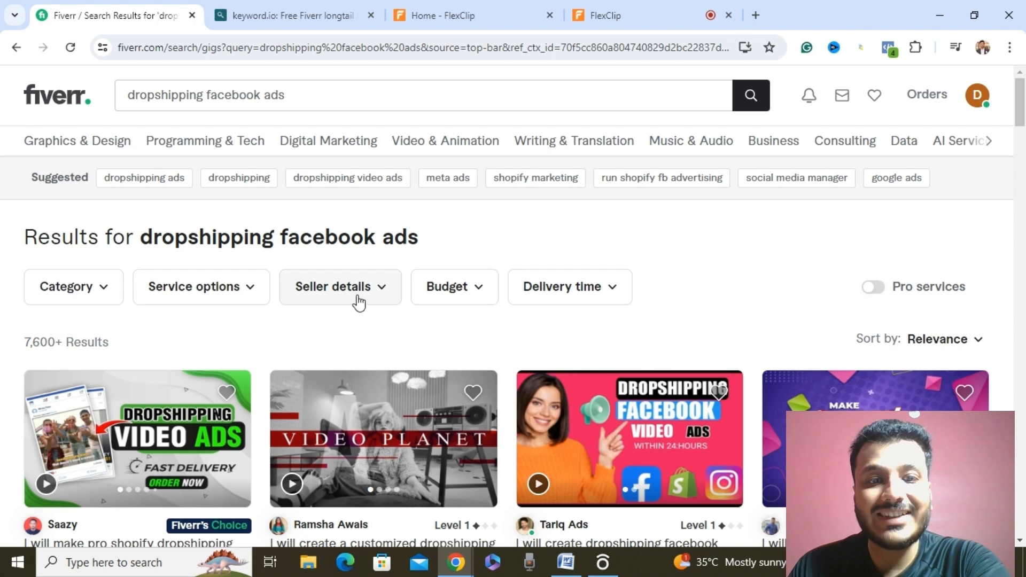
Filter the results by seller level New Seller and look through the gigs' ratings and prices.
left_click(389, 293)
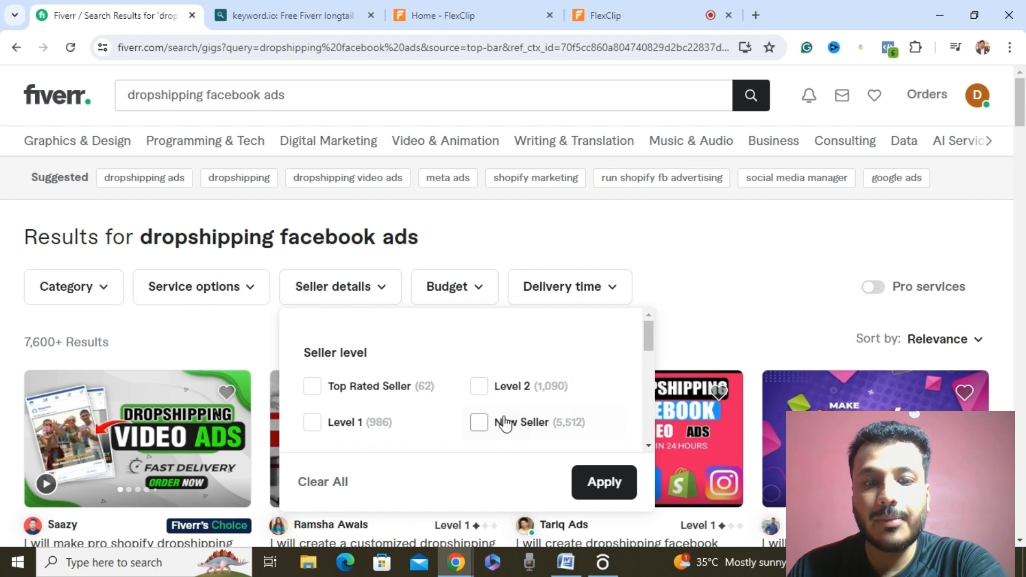
left_click(479, 432)
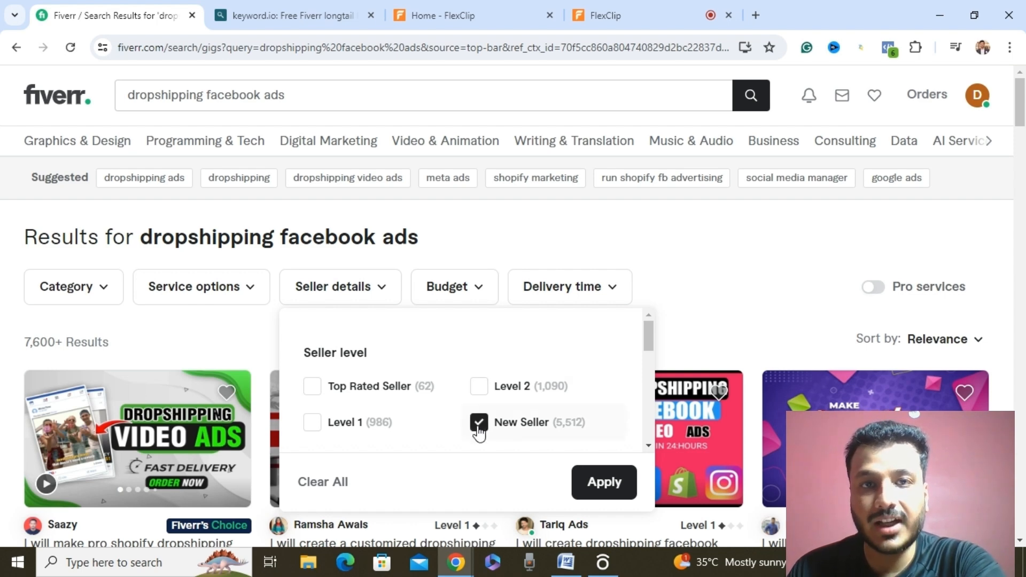
left_click(615, 481)
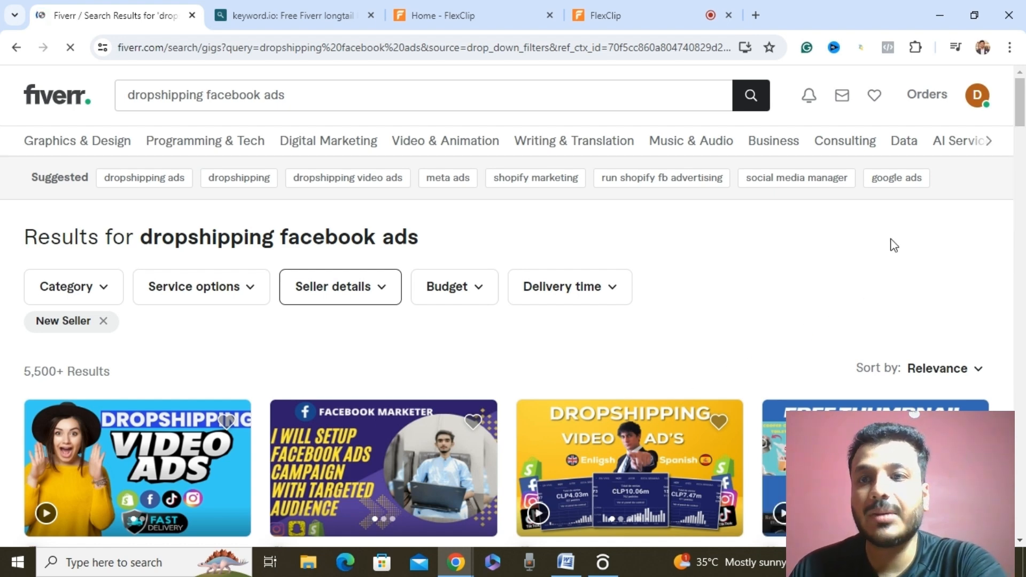
scroll(1025, 155, "down", 5)
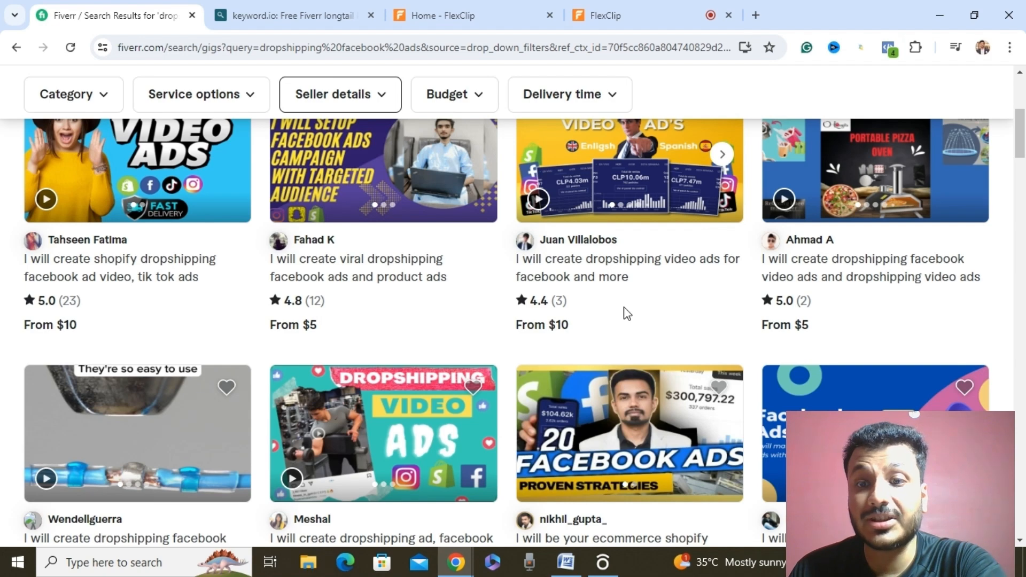
left_click(1023, 187)
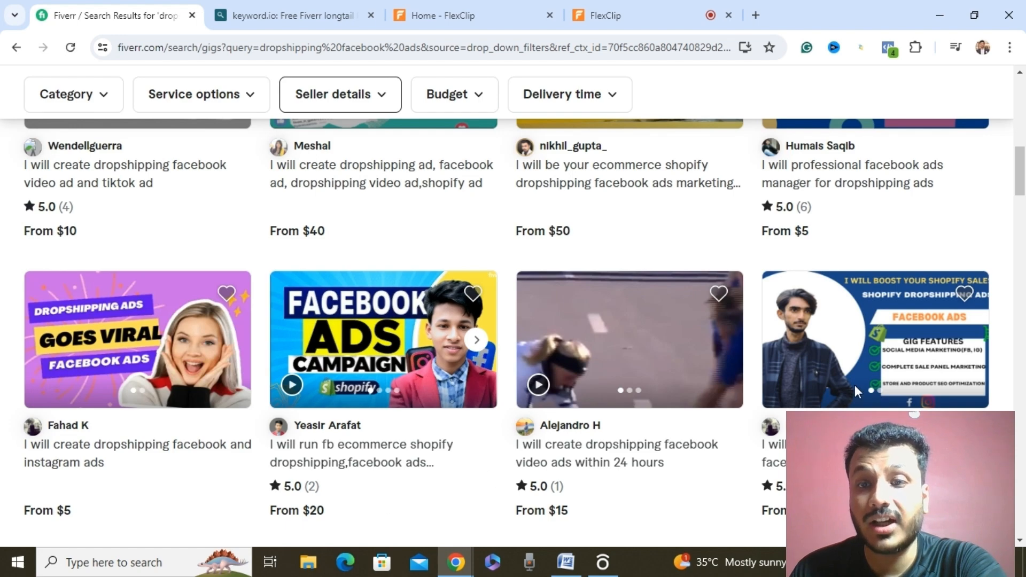
left_click_drag(1025, 168, 1025, 102)
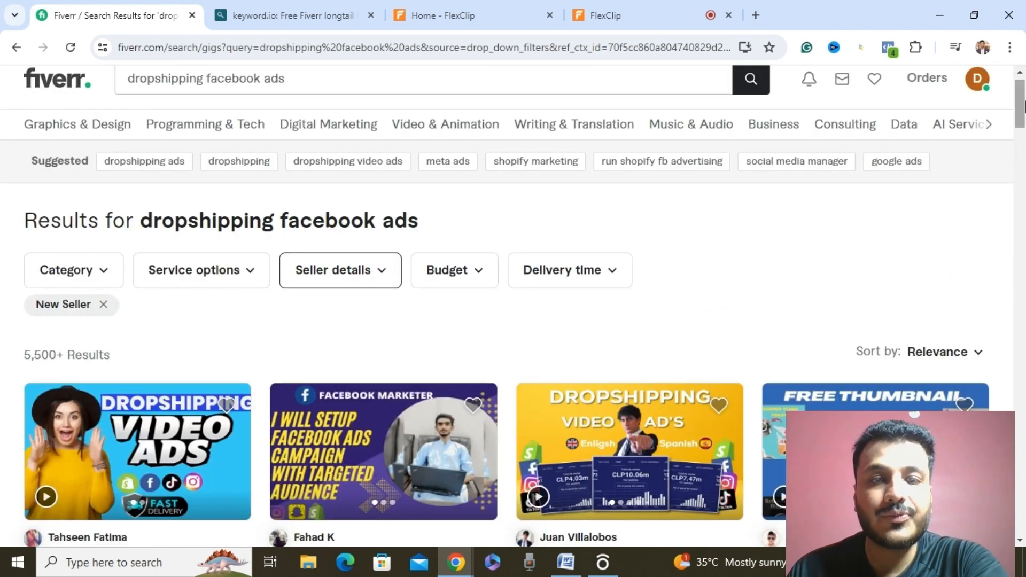